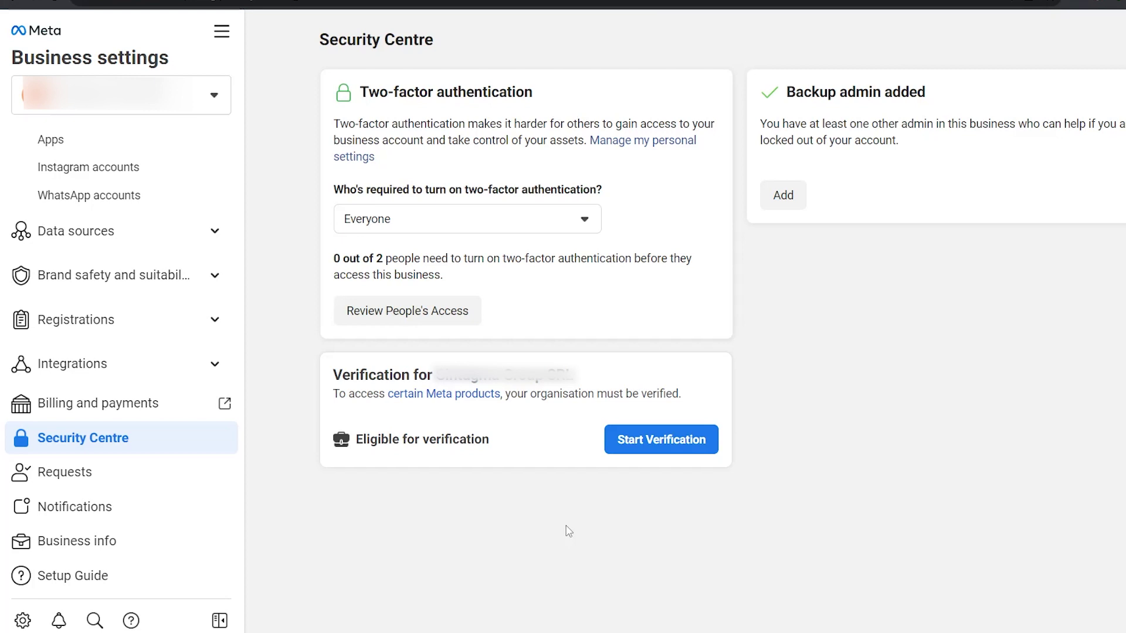
Highlight 'eligible for verification' and the title words documents, verify and business in the Help Centre article.
{"action": "left_click_drag", "start_coordinate": [489, 446], "coordinate": [399, 441]}
{"action": "left_click", "coordinate": [402, 422]}
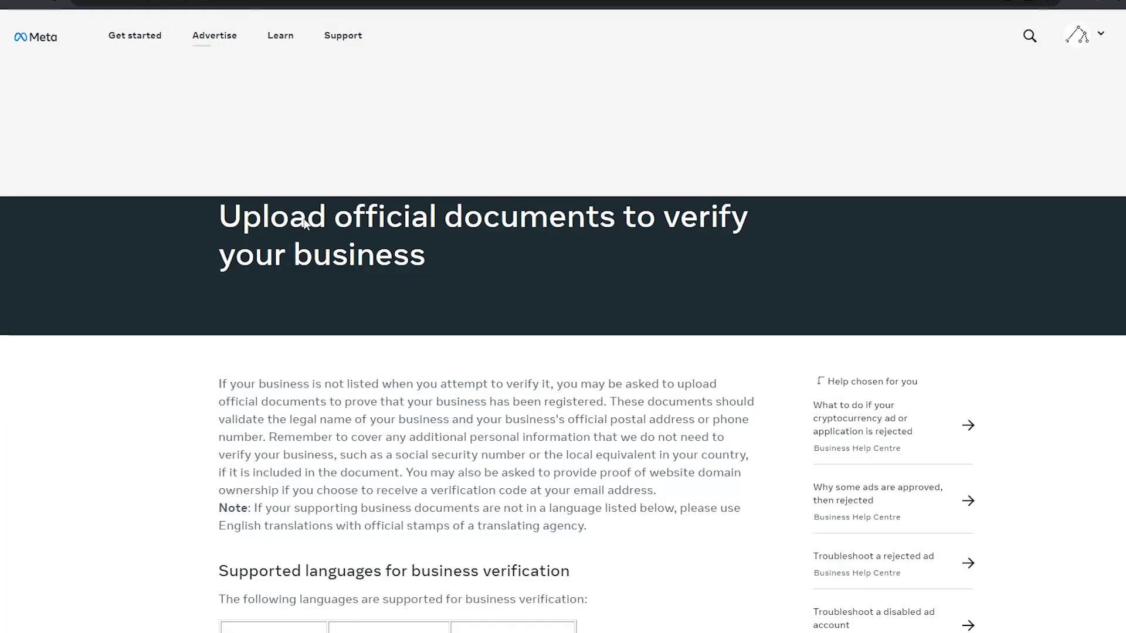
{"action": "scroll", "coordinate": [279, 490], "scroll_direction": "down", "scroll_amount": 2}
{"action": "scroll", "coordinate": [279, 490], "scroll_direction": "up", "scroll_amount": 2}
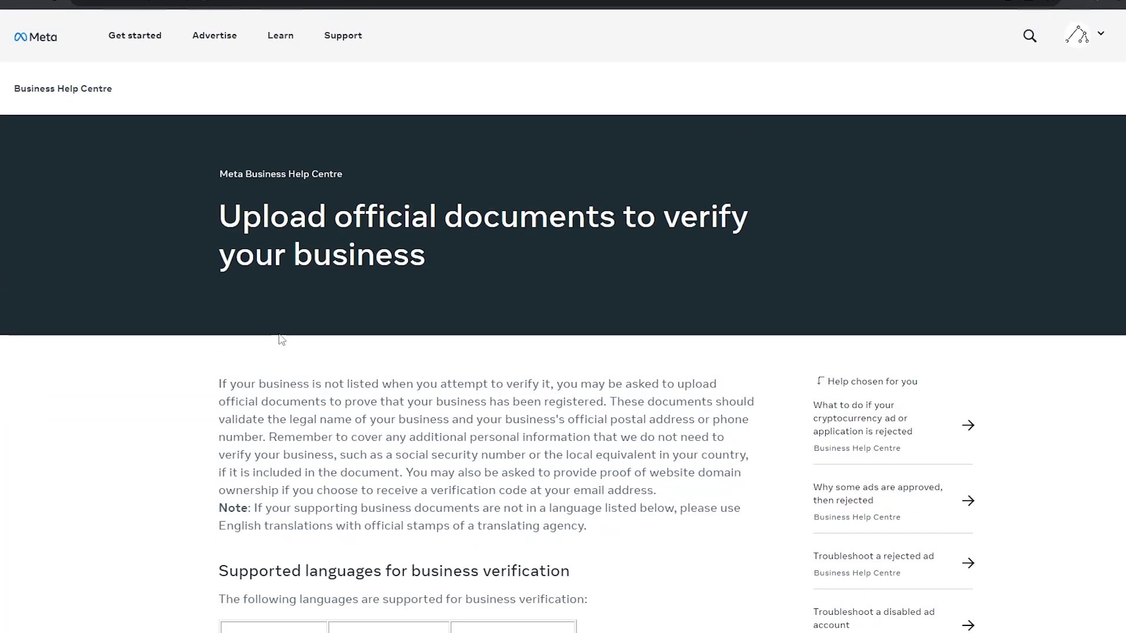
{"action": "double_click", "coordinate": [486, 215]}
{"action": "double_click", "coordinate": [693, 219]}
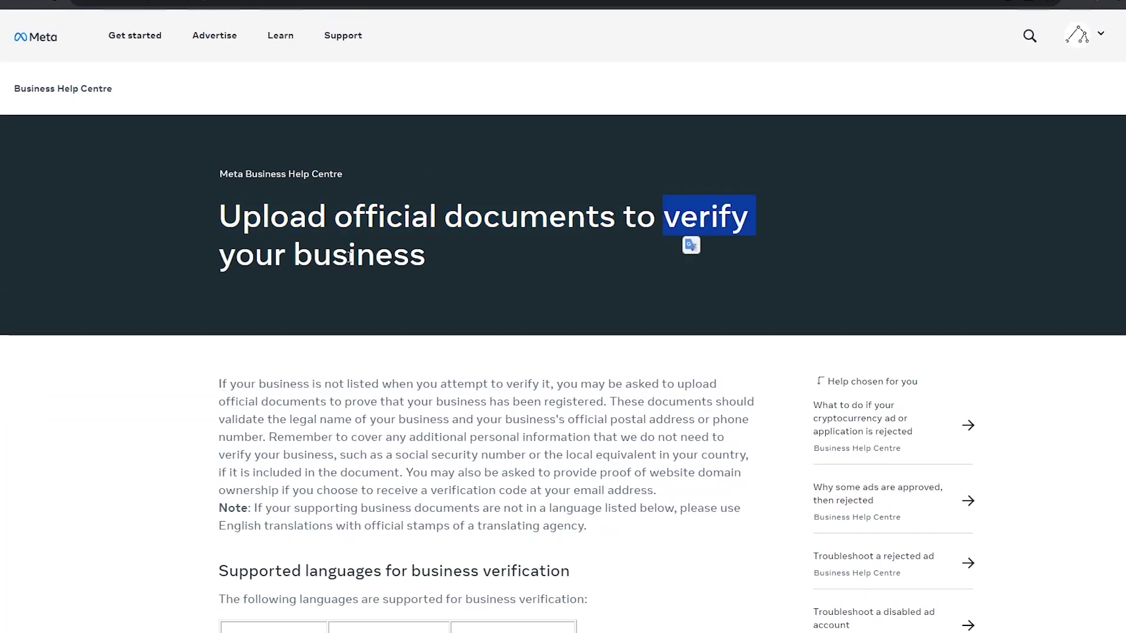
{"action": "double_click", "coordinate": [359, 255]}
Select and scroll through the article's supported-languages table.
{"action": "scroll", "coordinate": [455, 262], "scroll_direction": "down", "scroll_amount": 5}
{"action": "left_click_drag", "start_coordinate": [539, 463], "coordinate": [201, 297]}
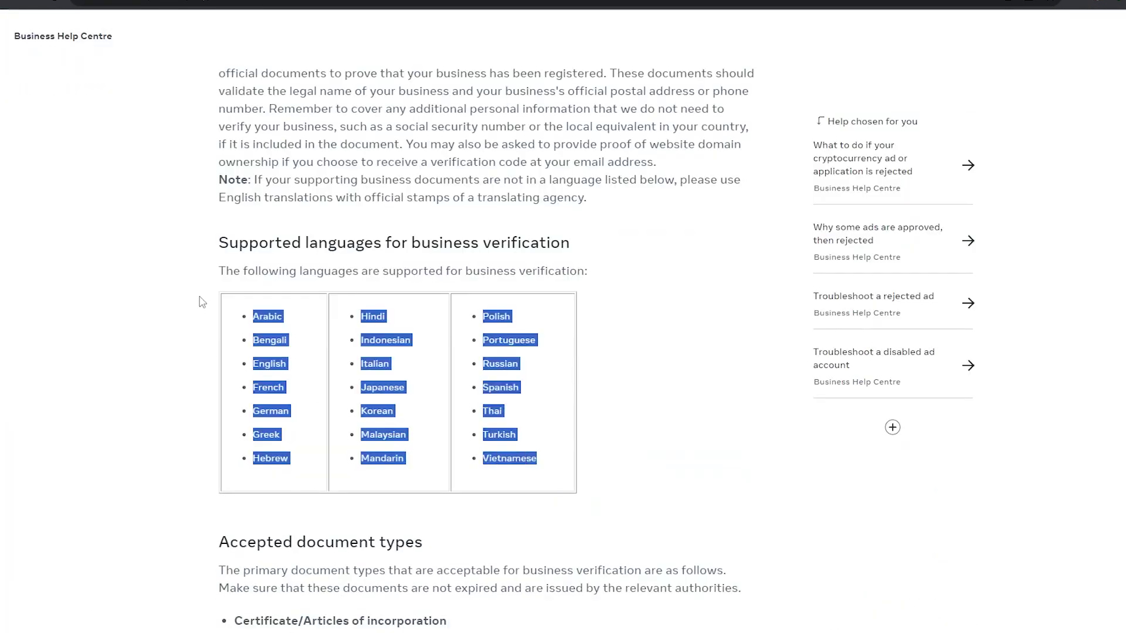
{"action": "left_click", "coordinate": [171, 286]}
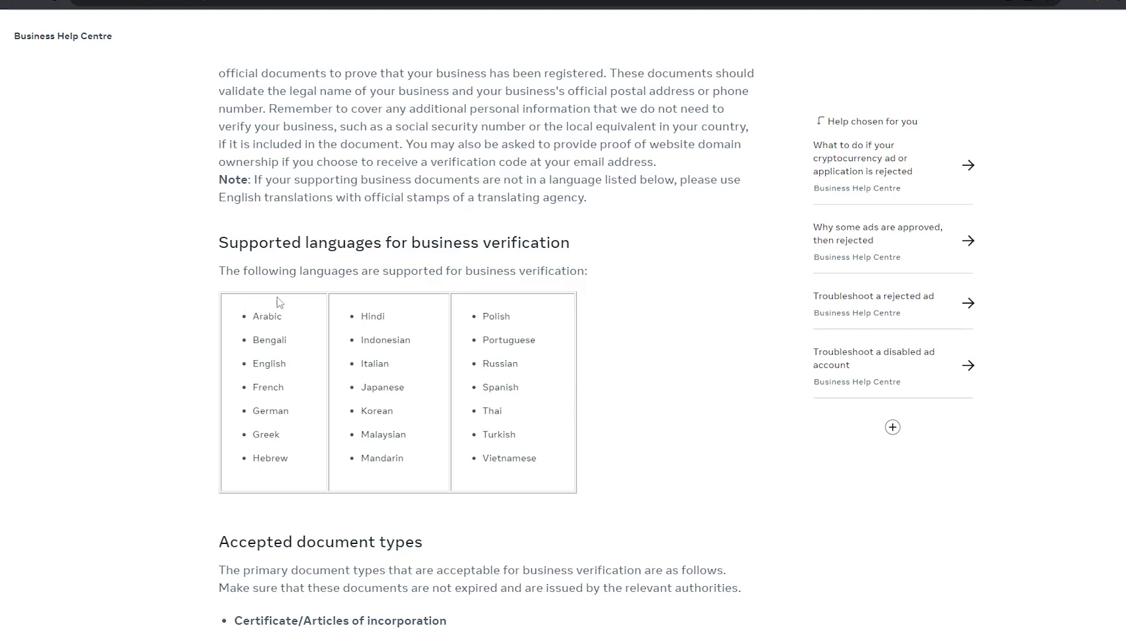
{"action": "scroll", "coordinate": [280, 303], "scroll_direction": "down", "scroll_amount": 15}
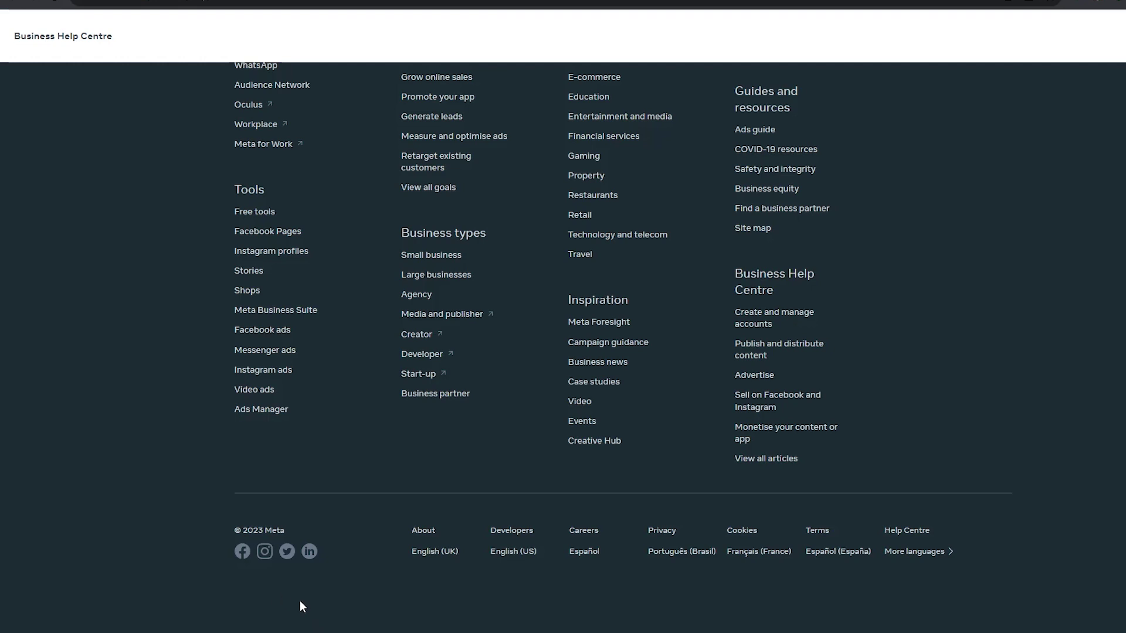
{"action": "scroll", "coordinate": [315, 389], "scroll_direction": "up", "scroll_amount": 15}
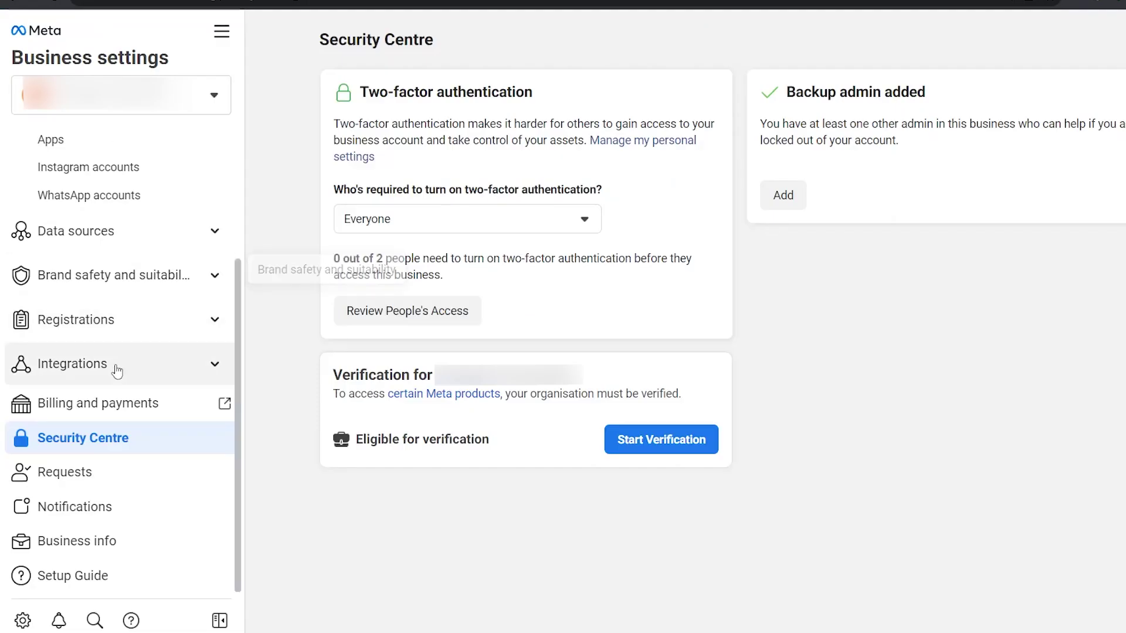
{"action": "left_click", "coordinate": [111, 541]}
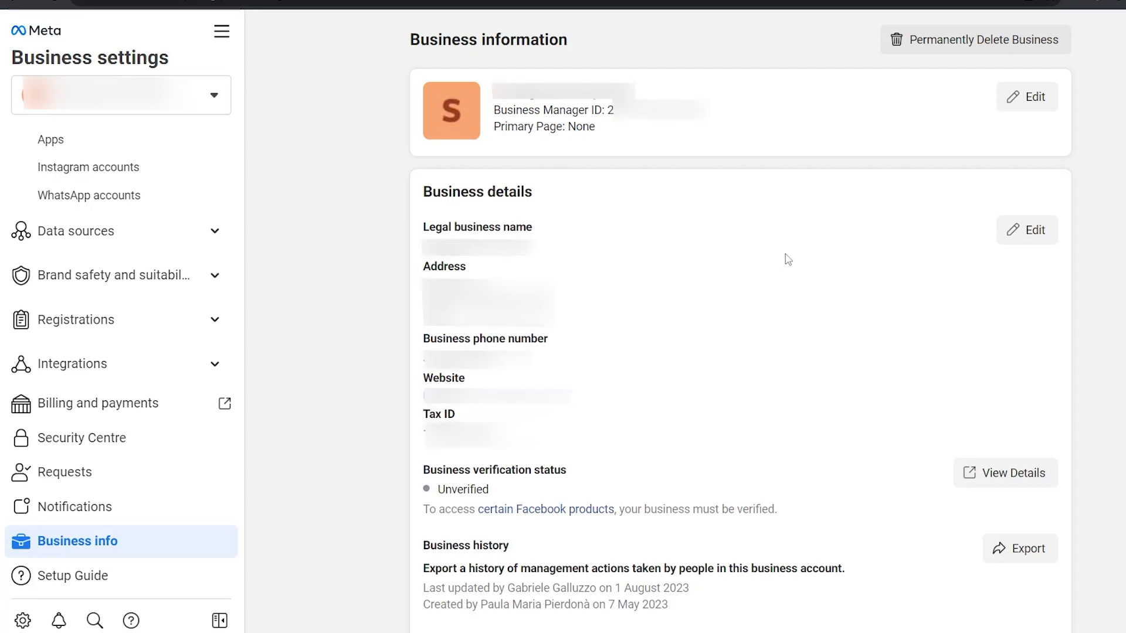
{"action": "scroll", "coordinate": [788, 259], "scroll_direction": "down", "scroll_amount": 1}
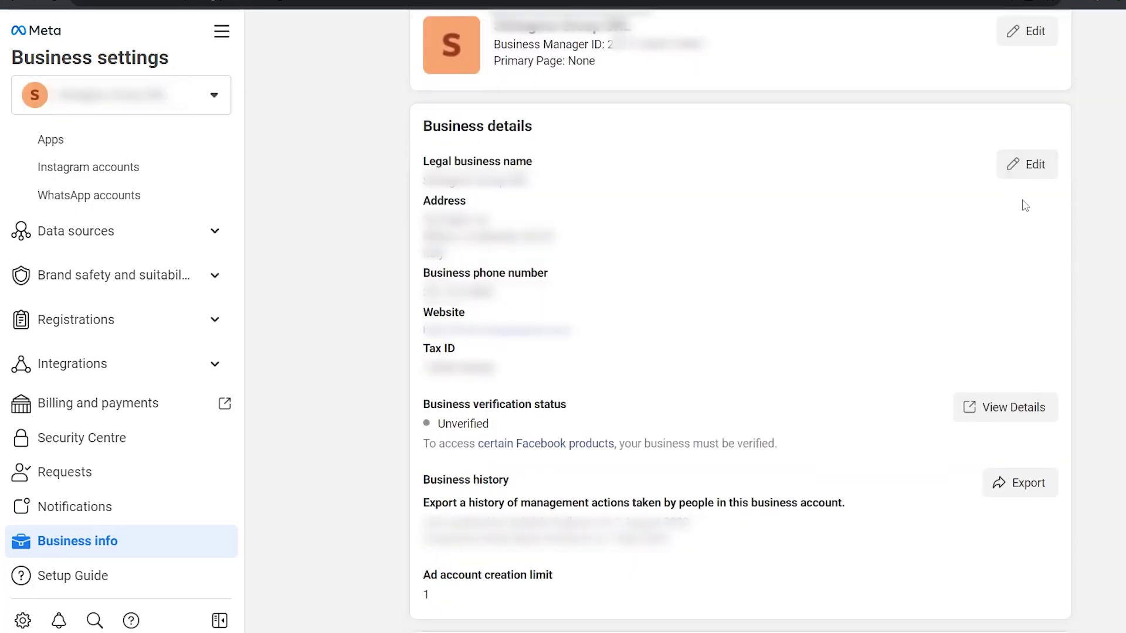
{"action": "left_click", "coordinate": [1035, 169]}
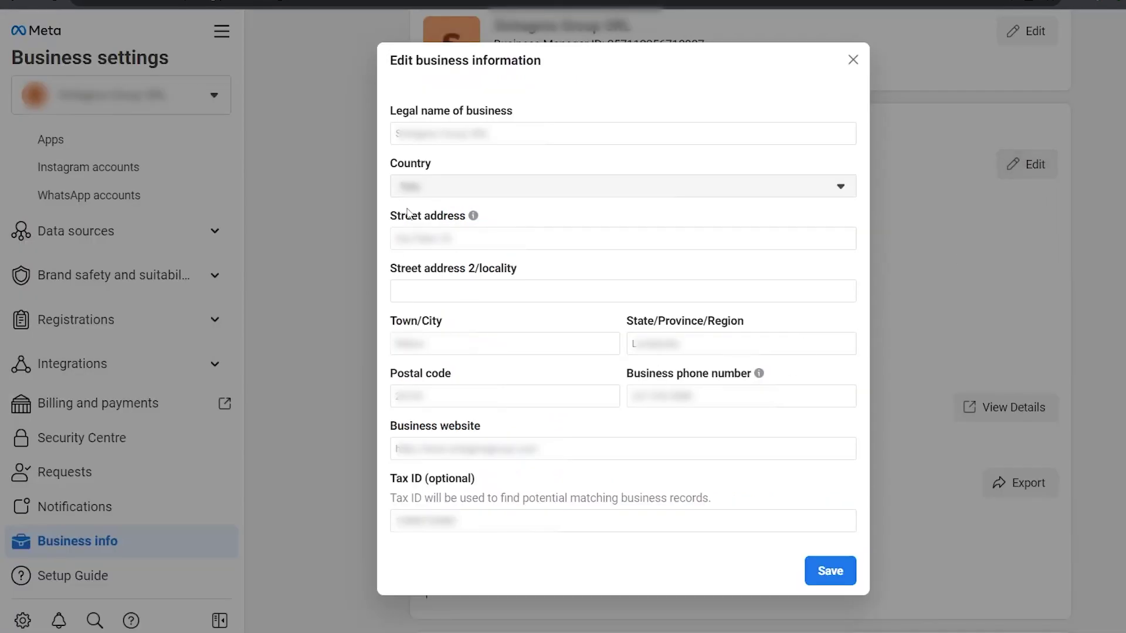
{"action": "left_click", "coordinate": [957, 254]}
{"action": "scroll", "coordinate": [957, 254], "scroll_direction": "down", "scroll_amount": 4}
Return to the Security Centre, start verification and confirm Italy as the business country.
{"action": "left_click", "coordinate": [82, 437]}
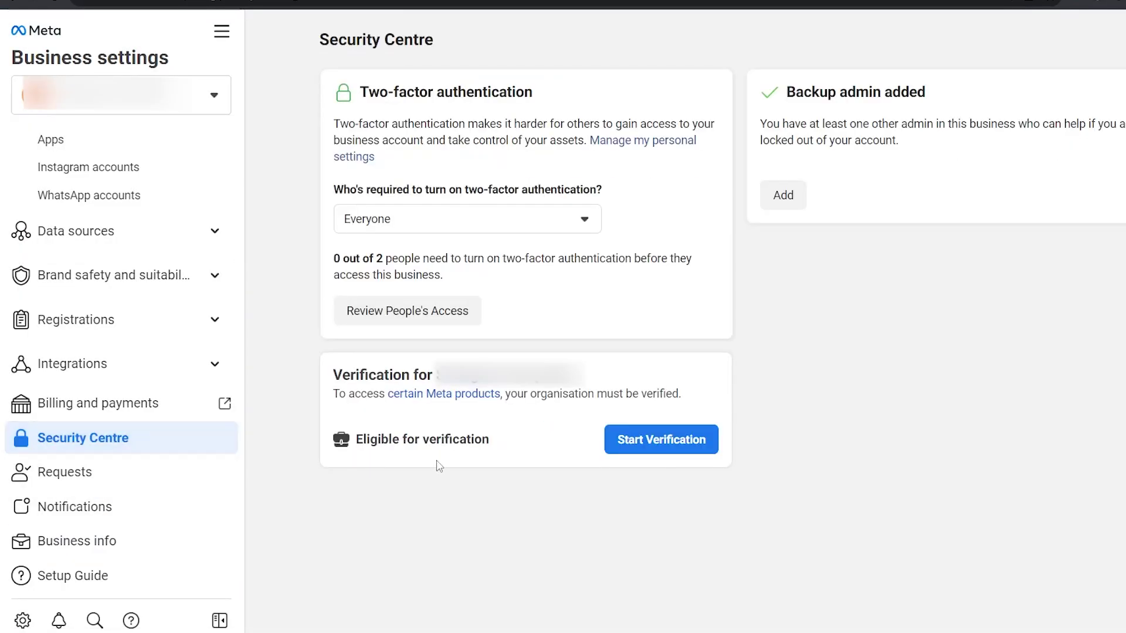
{"action": "left_click", "coordinate": [667, 451]}
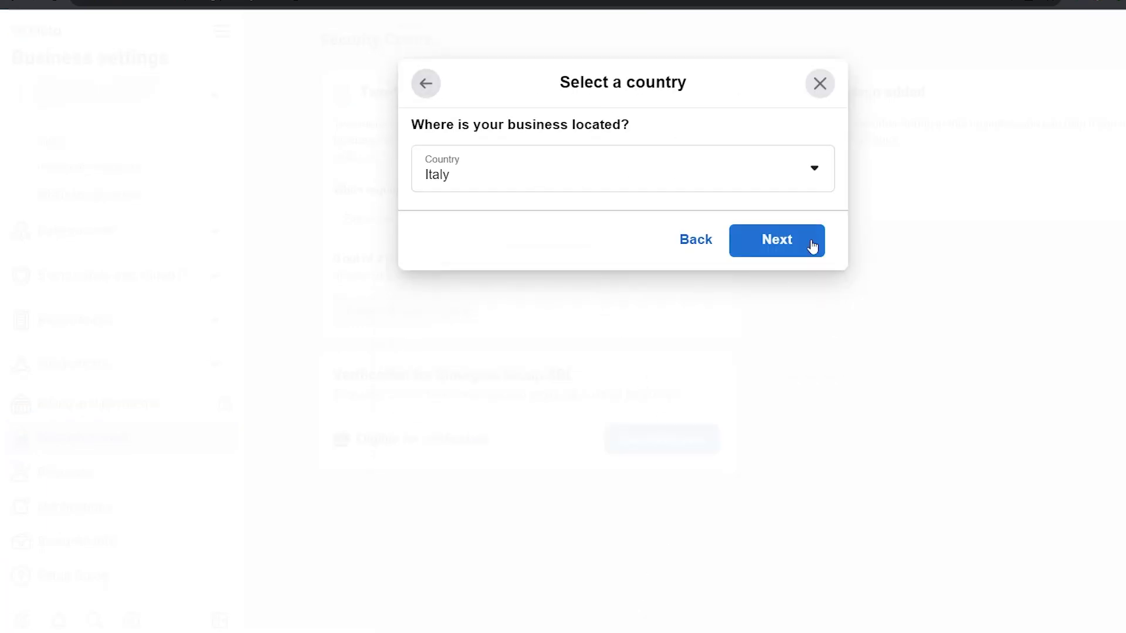
{"action": "left_click", "coordinate": [806, 243]}
Review the street address lines in the Add business details form and submit them.
{"action": "scroll", "coordinate": [658, 349], "scroll_direction": "down", "scroll_amount": 3}
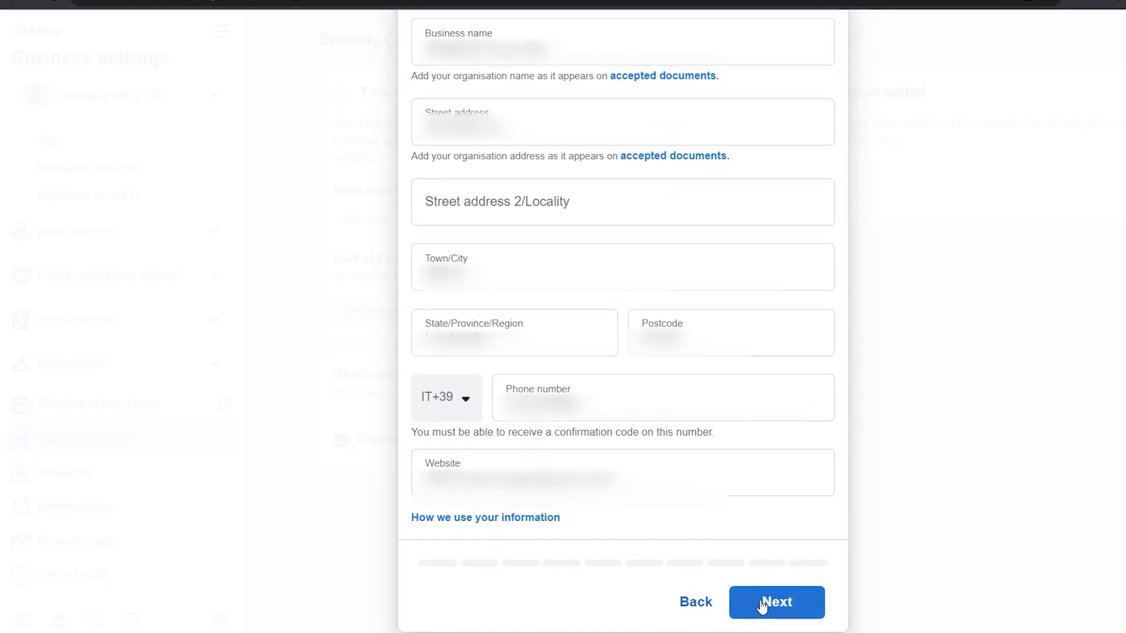
{"action": "scroll", "coordinate": [732, 370], "scroll_direction": "up", "scroll_amount": 3}
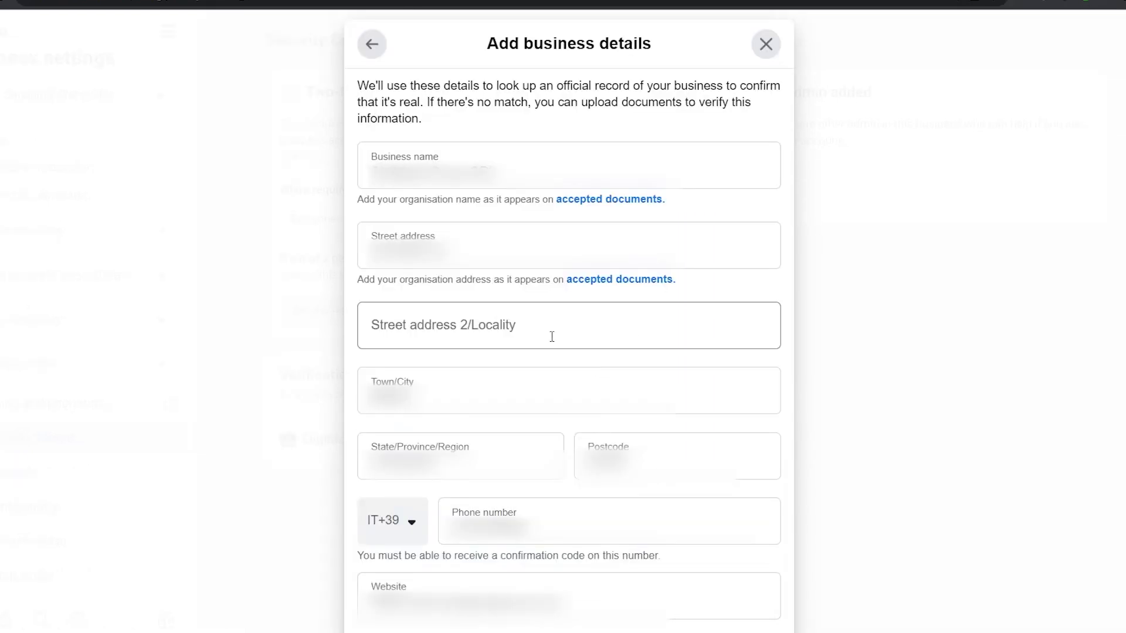
{"action": "key", "text": "shift+Tab"}
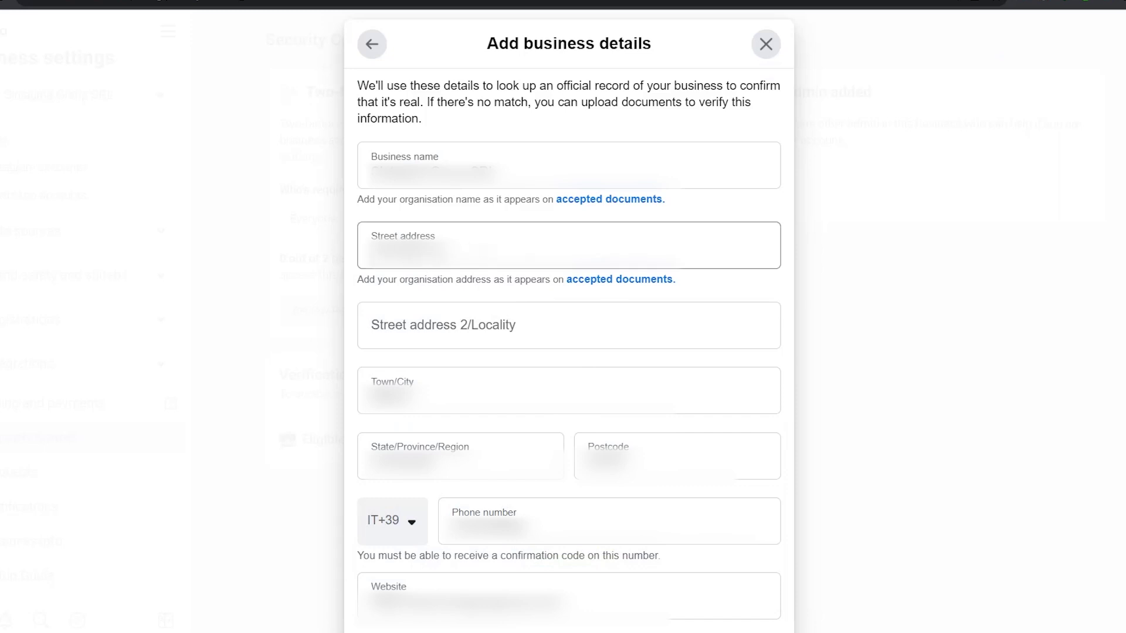
{"action": "left_click", "coordinate": [538, 311]}
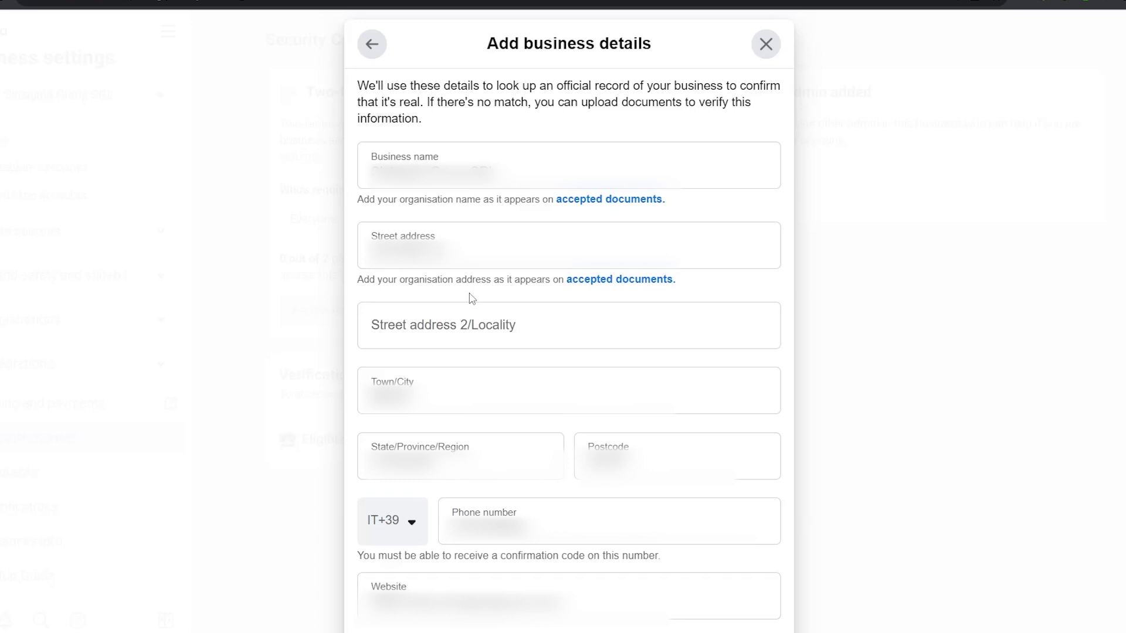
{"action": "scroll", "coordinate": [467, 296], "scroll_direction": "down", "scroll_amount": 2}
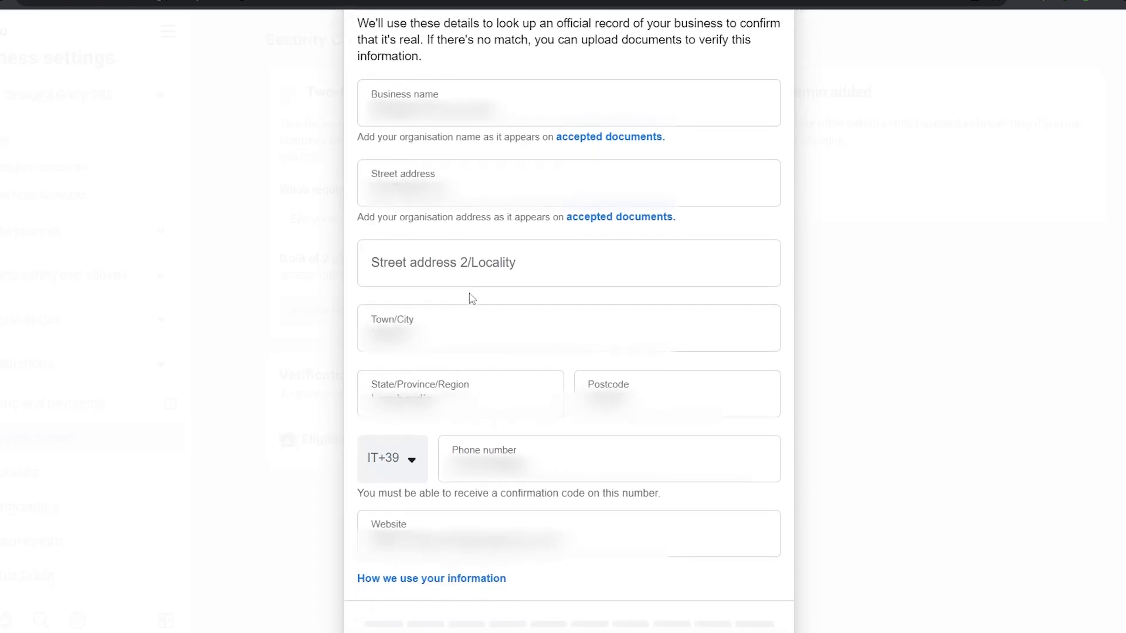
{"action": "scroll", "coordinate": [552, 359], "scroll_direction": "down", "scroll_amount": 2}
{"action": "left_click", "coordinate": [740, 595]}
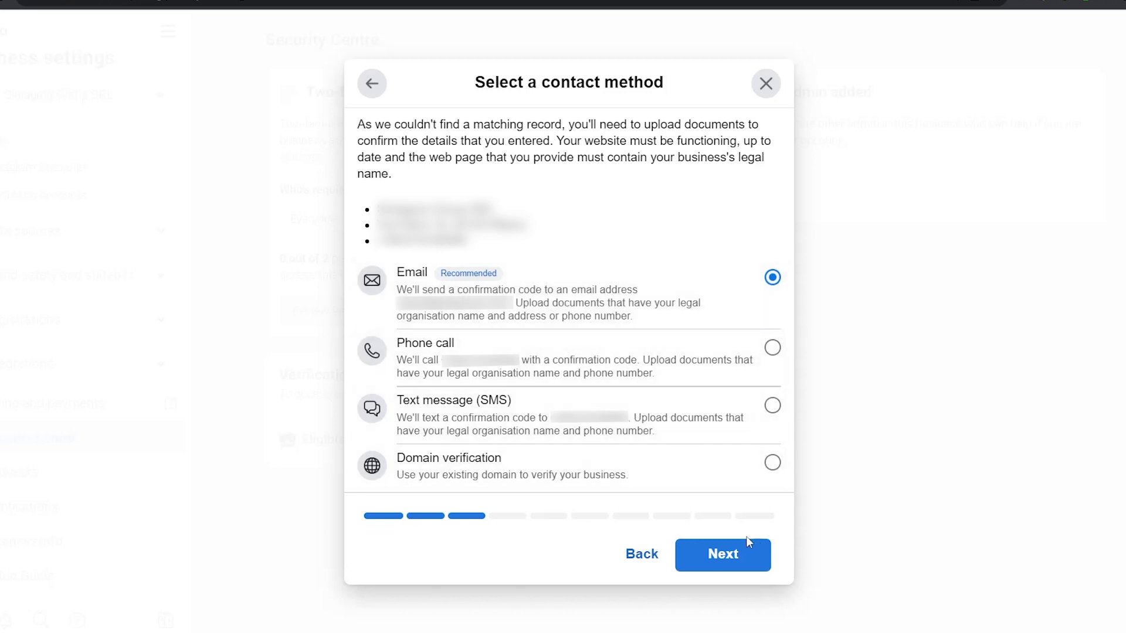
Keep Email as contact method and upload a Certificate/articles of incorporation PDF as supporting document.
{"action": "left_click", "coordinate": [722, 557]}
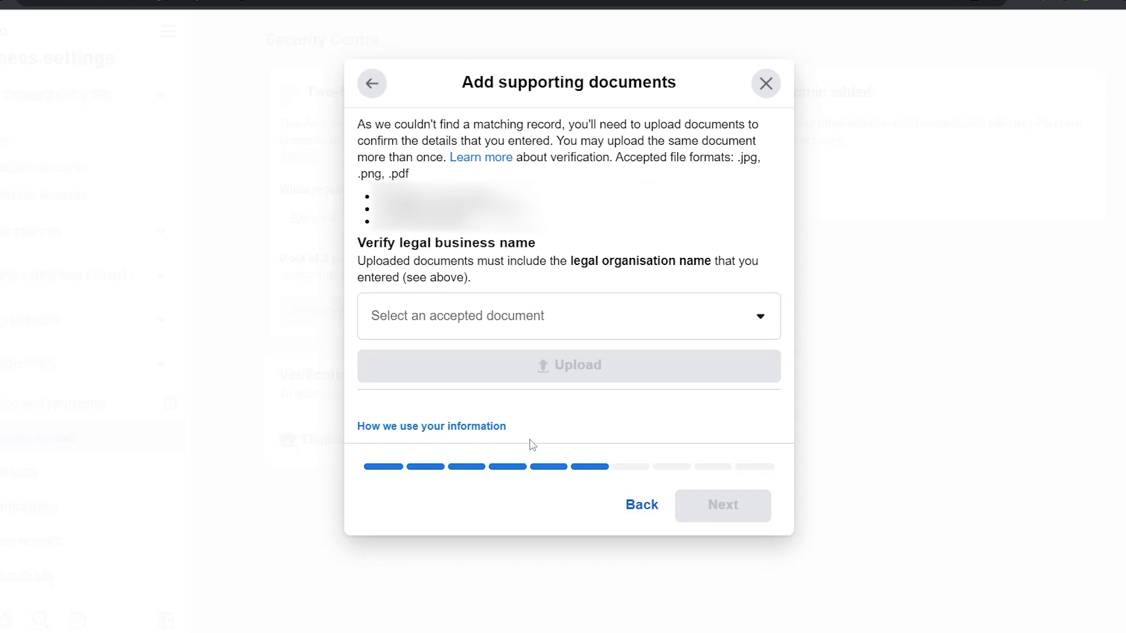
{"action": "left_click", "coordinate": [457, 332]}
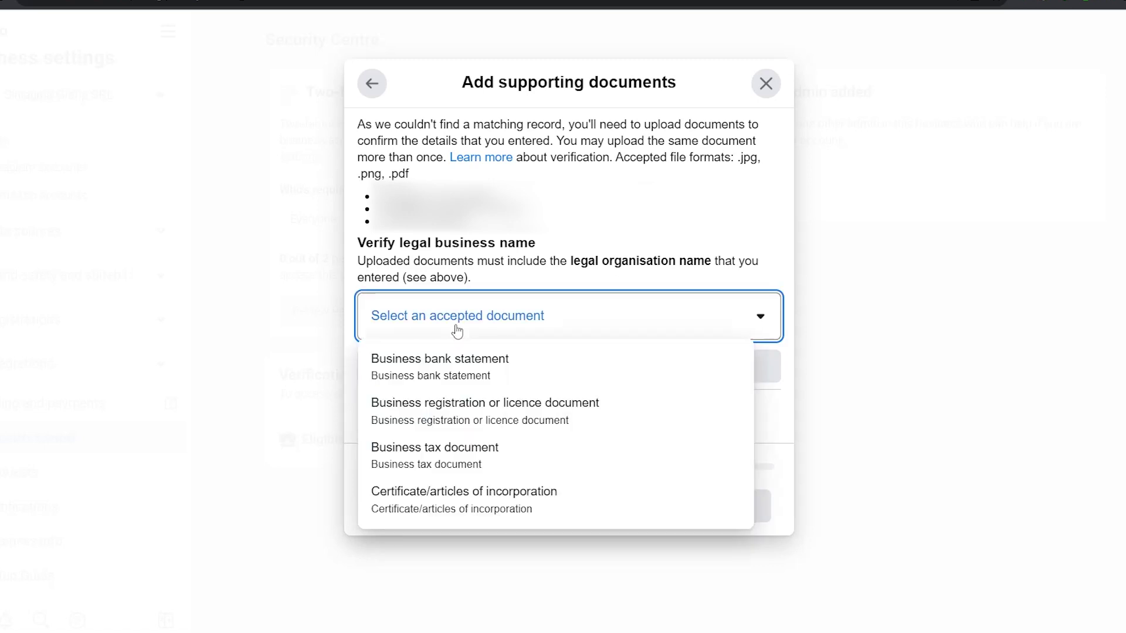
{"action": "left_click", "coordinate": [465, 510]}
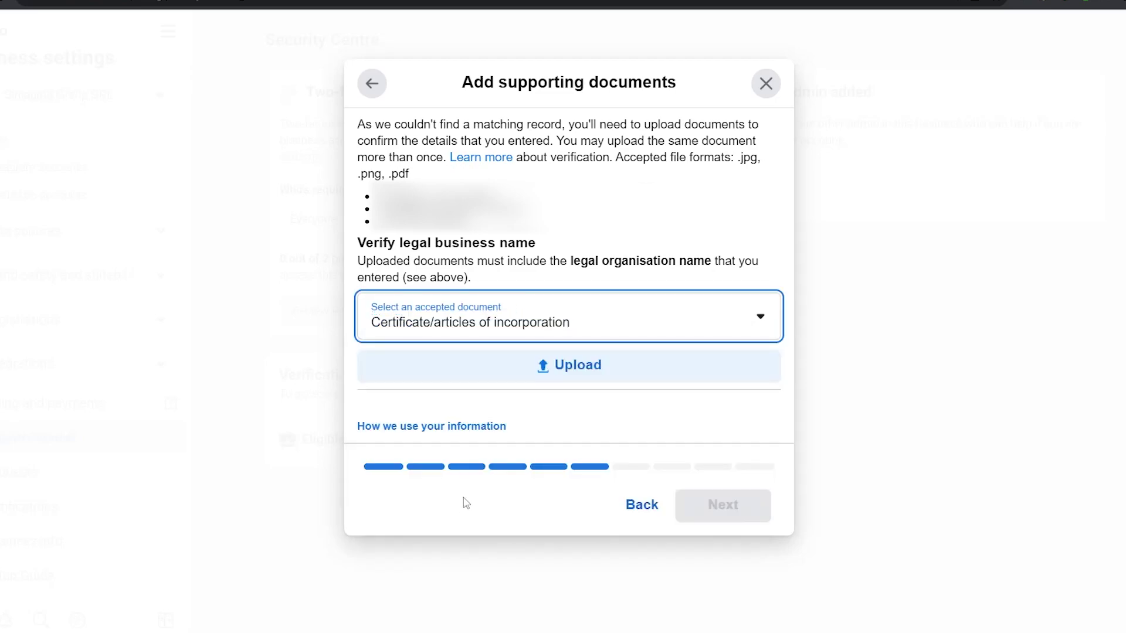
{"action": "left_click", "coordinate": [549, 372]}
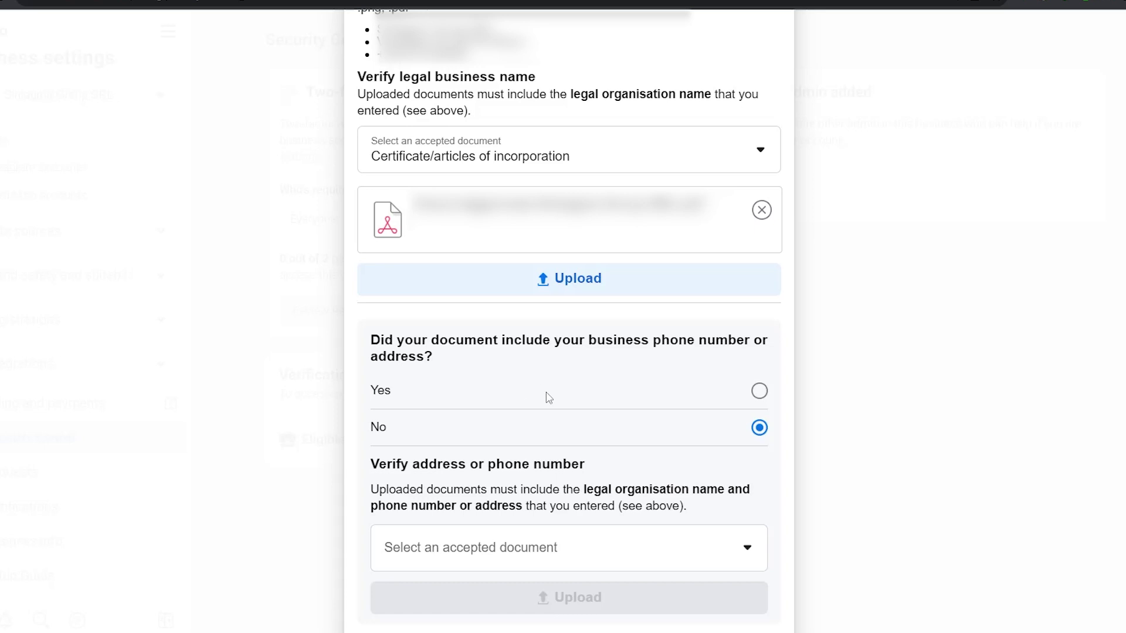
Answer Yes that the document shows the business phone number or address.
{"action": "scroll", "coordinate": [530, 394], "scroll_direction": "down", "scroll_amount": 2}
{"action": "scroll", "coordinate": [535, 396], "scroll_direction": "down", "scroll_amount": 3}
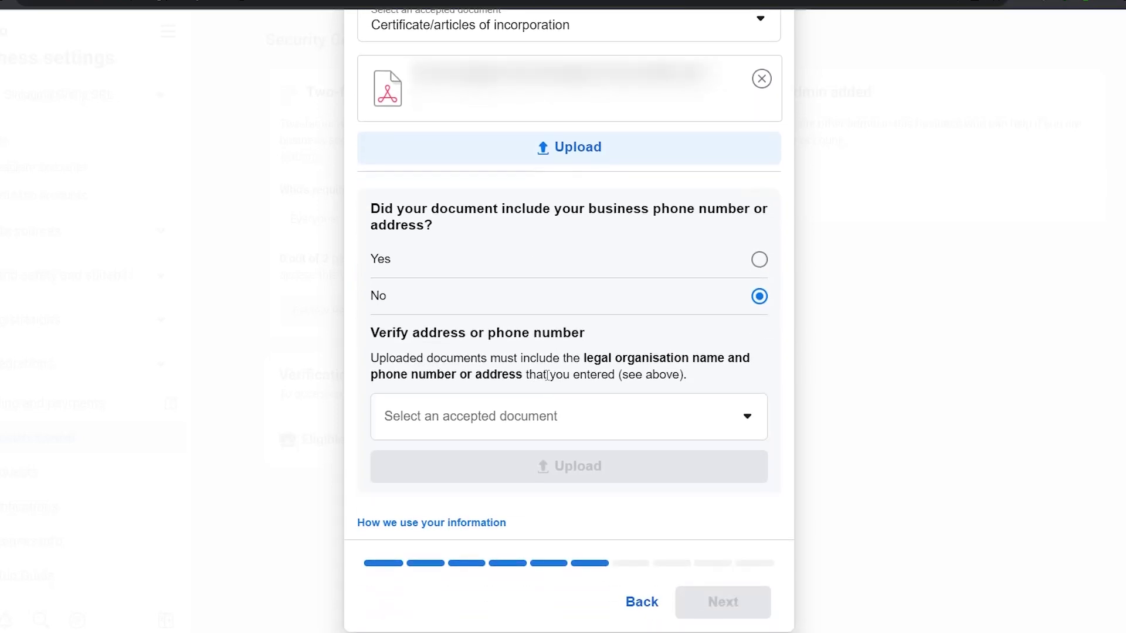
{"action": "left_click", "coordinate": [757, 262]}
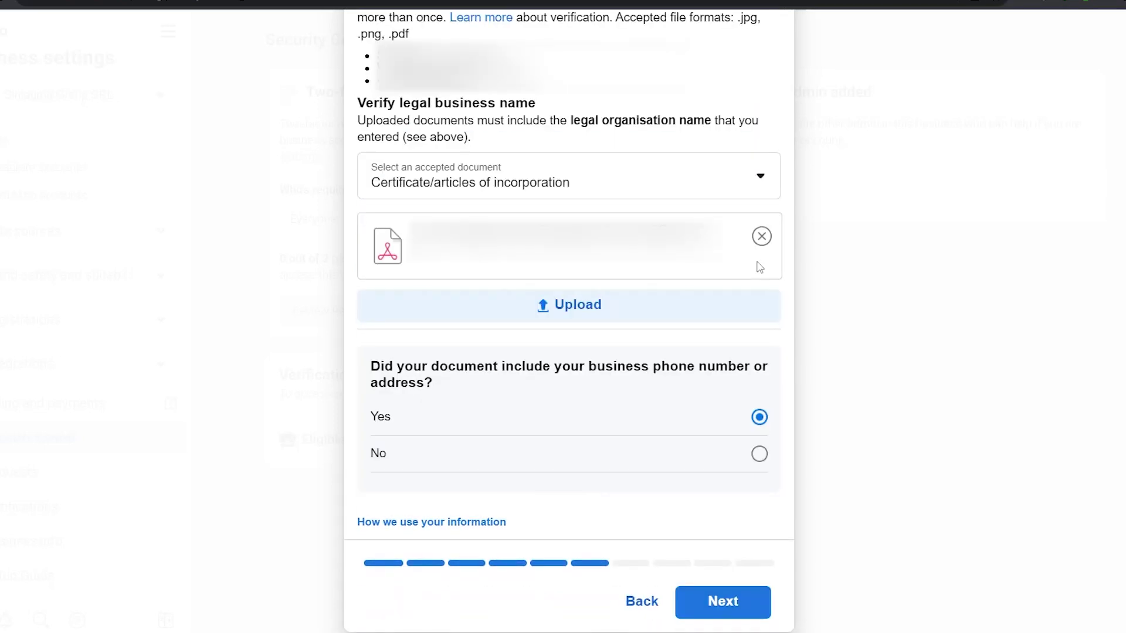
{"action": "left_click", "coordinate": [741, 450]}
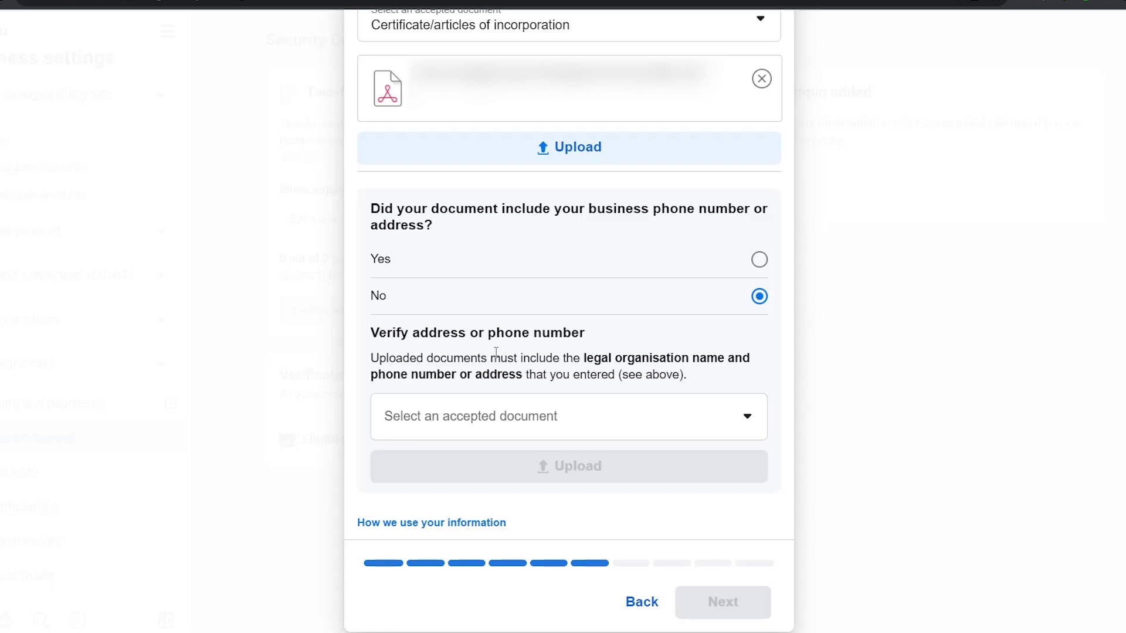
{"action": "left_click", "coordinate": [759, 259]}
Continue to email confirmation and enter the business email address in the Business email address field.
{"action": "left_click", "coordinate": [722, 601]}
{"action": "left_click", "coordinate": [374, 255]}
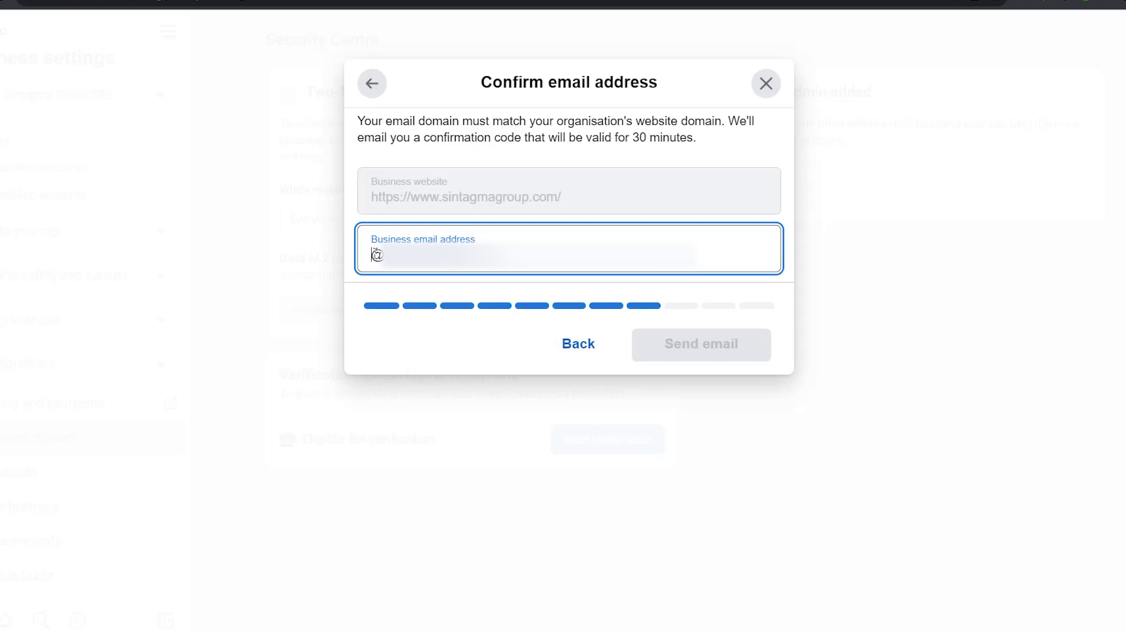
{"action": "type", "text": "sinfo"}
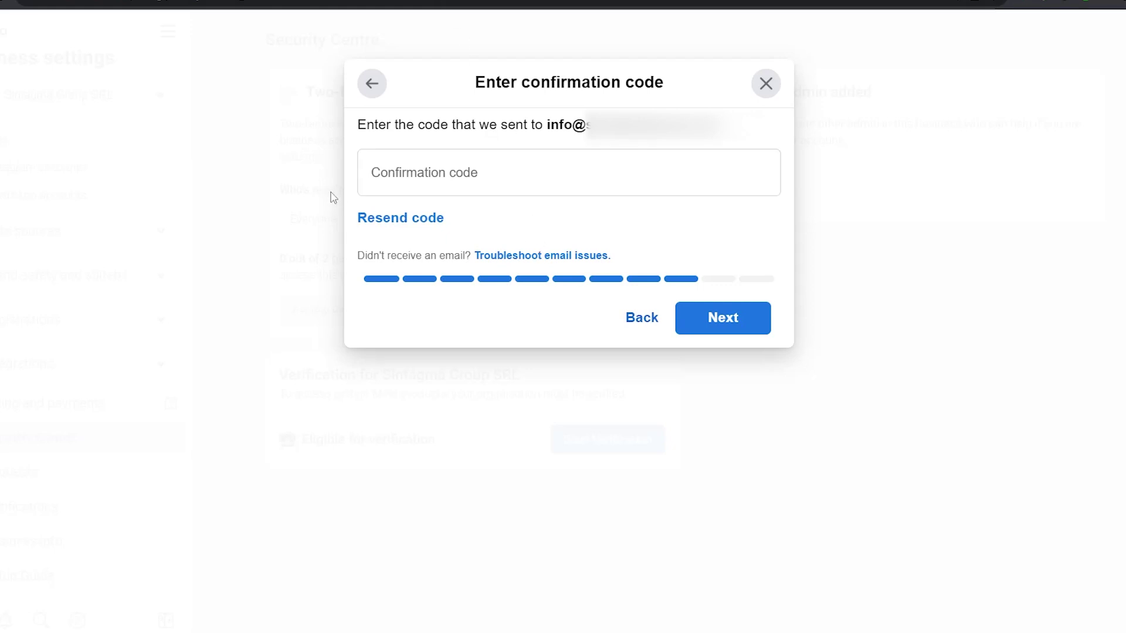
Bring up the paste menu in the Confirmation code field to paste the emailed code.
{"action": "left_click", "coordinate": [434, 173]}
{"action": "right_click", "coordinate": [433, 173]}
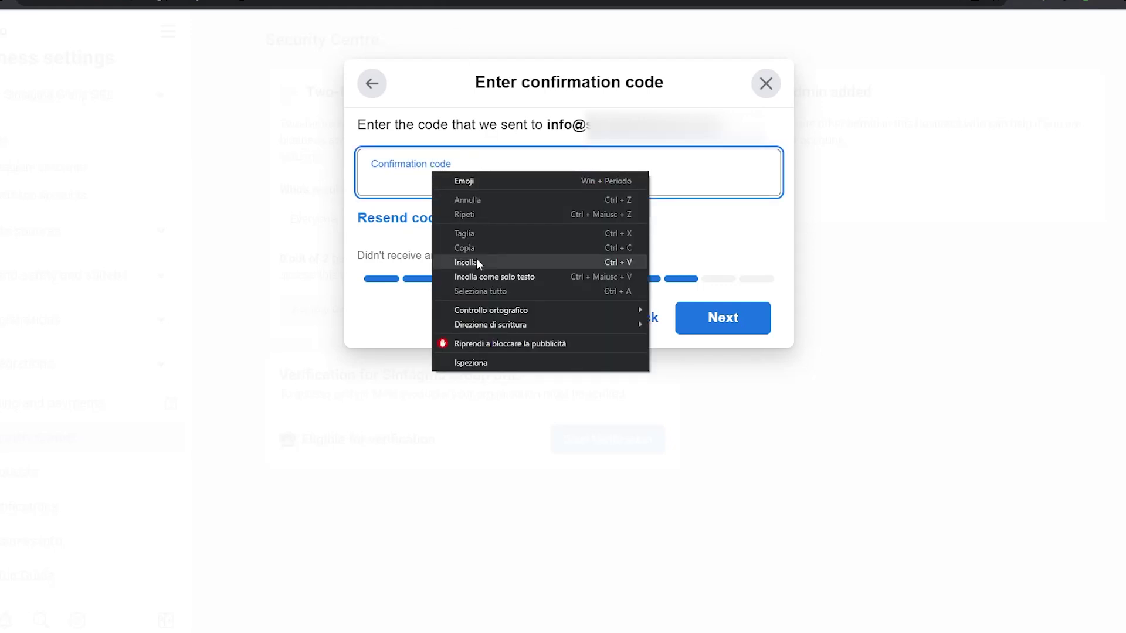